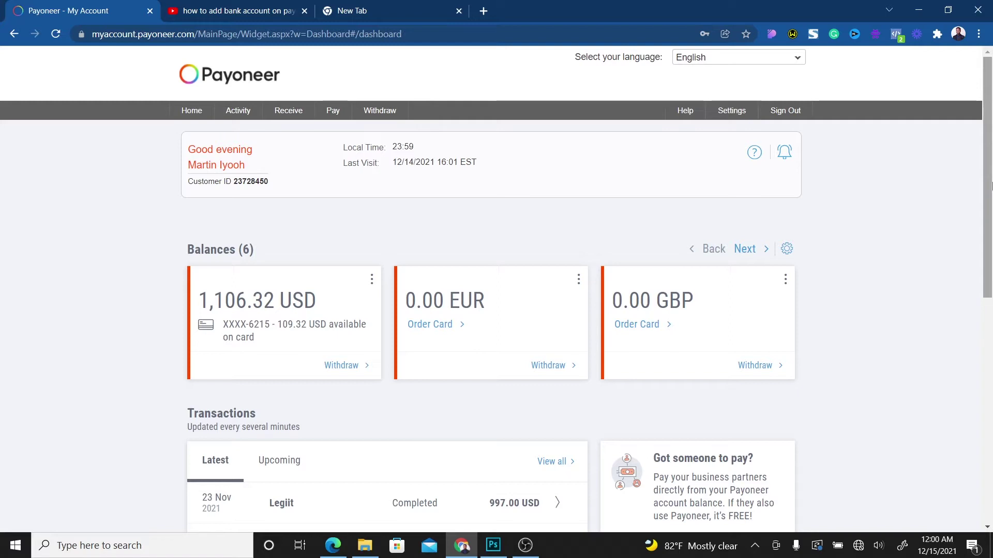
# - Connect the computer to the iPhone Wi-Fi network from the taskbar, then dismiss the network flyout
pyautogui.scroll(-1, 991, 186)
pyautogui.scroll(1, 991, 186)
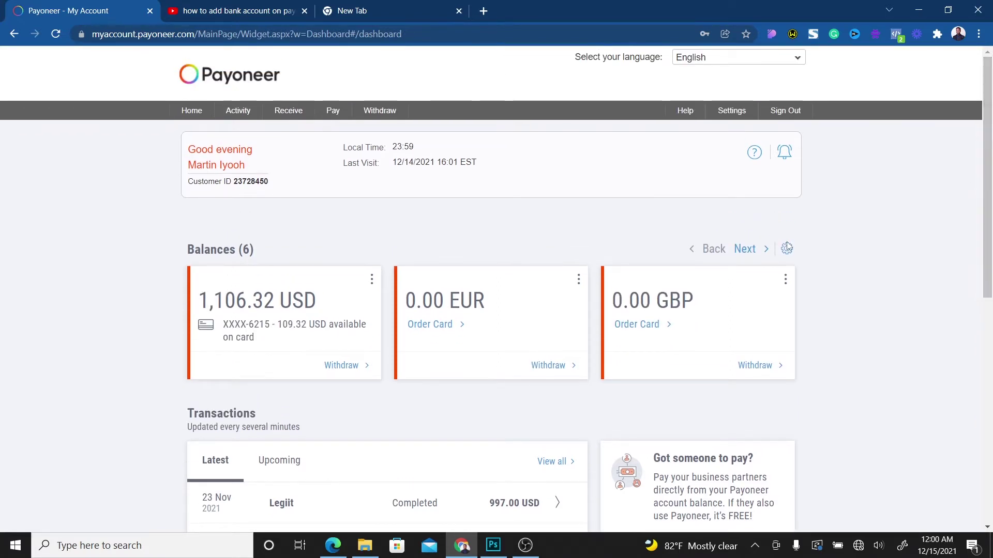
pyautogui.moveTo(985, 153); pyautogui.dragTo(989, 133)
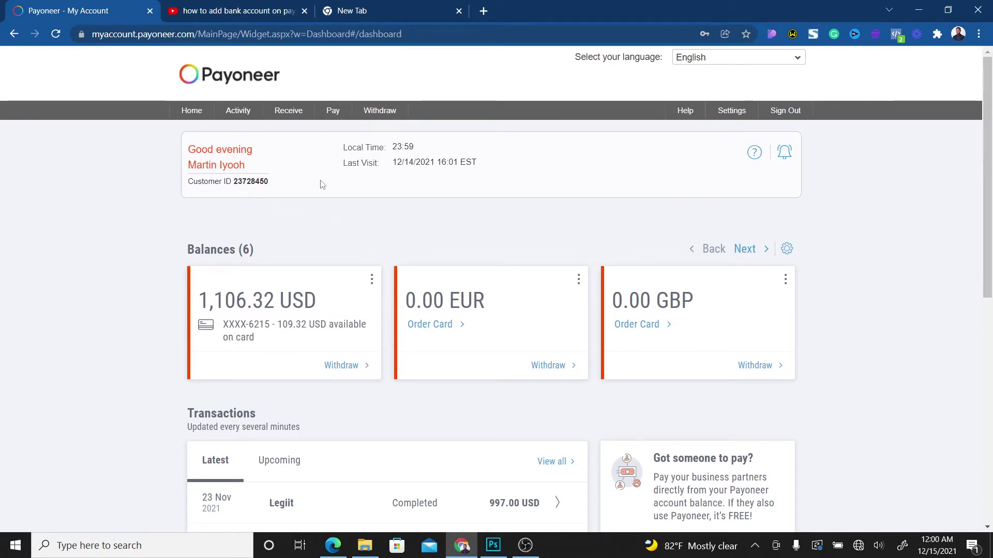
pyautogui.moveTo(728, 119)
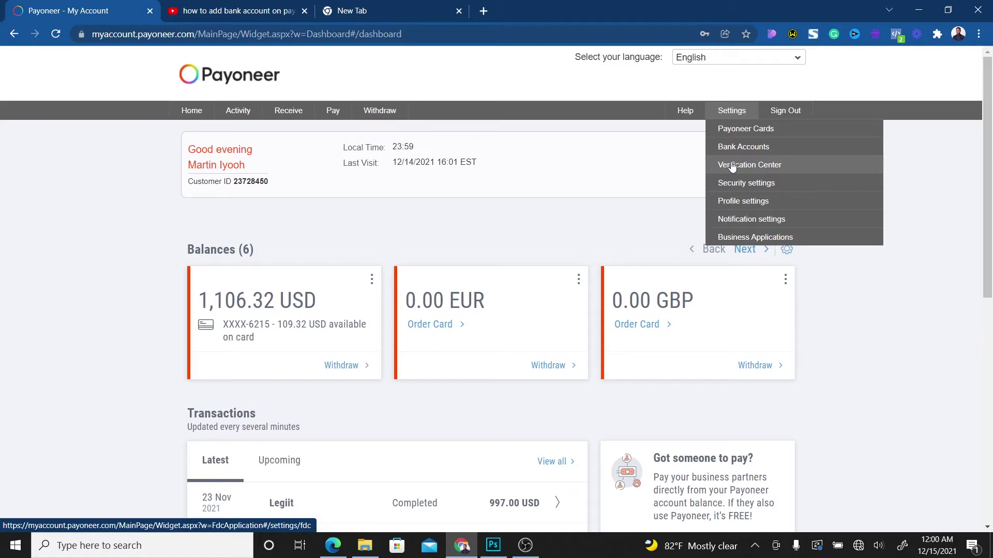
pyautogui.click(859, 546)
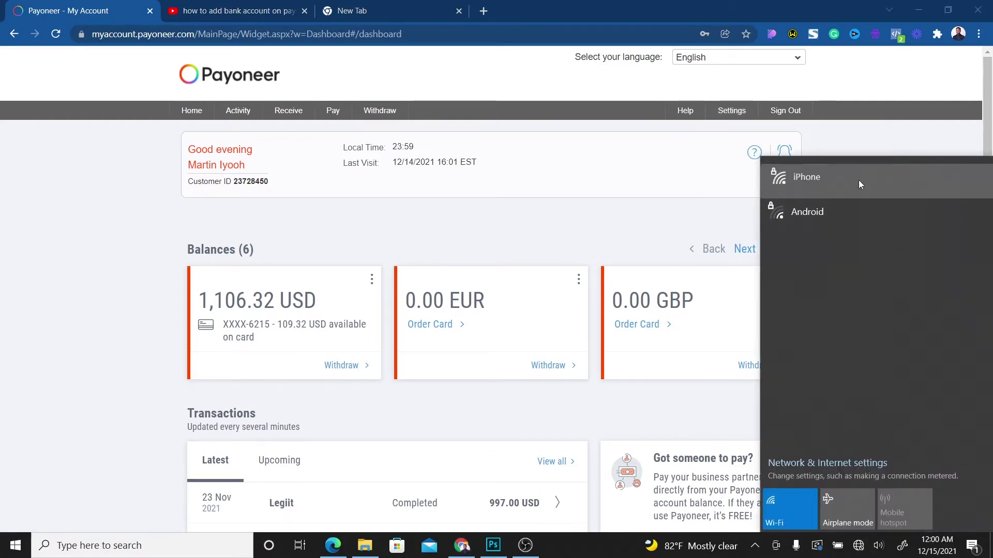
pyautogui.click(858, 180)
pyautogui.click(920, 237)
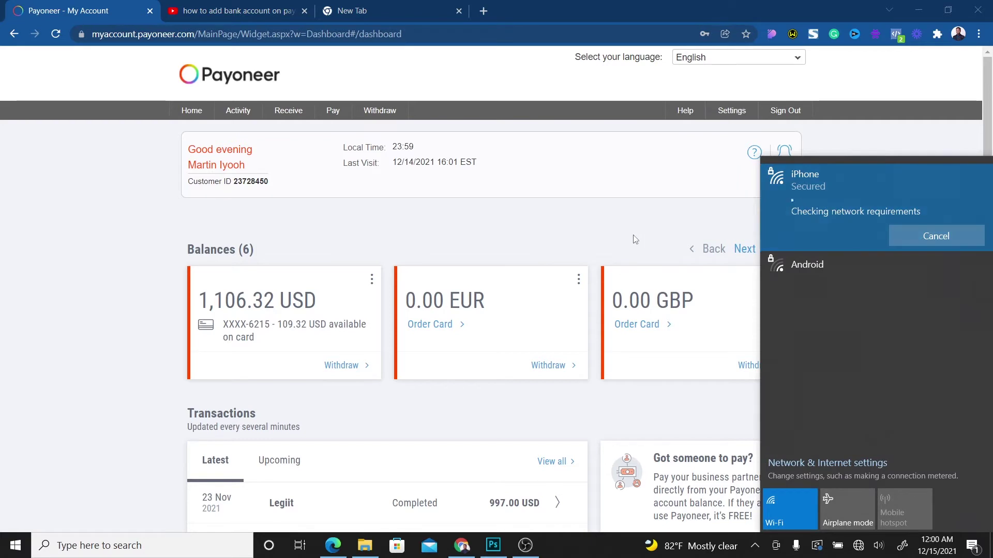
pyautogui.click(589, 225)
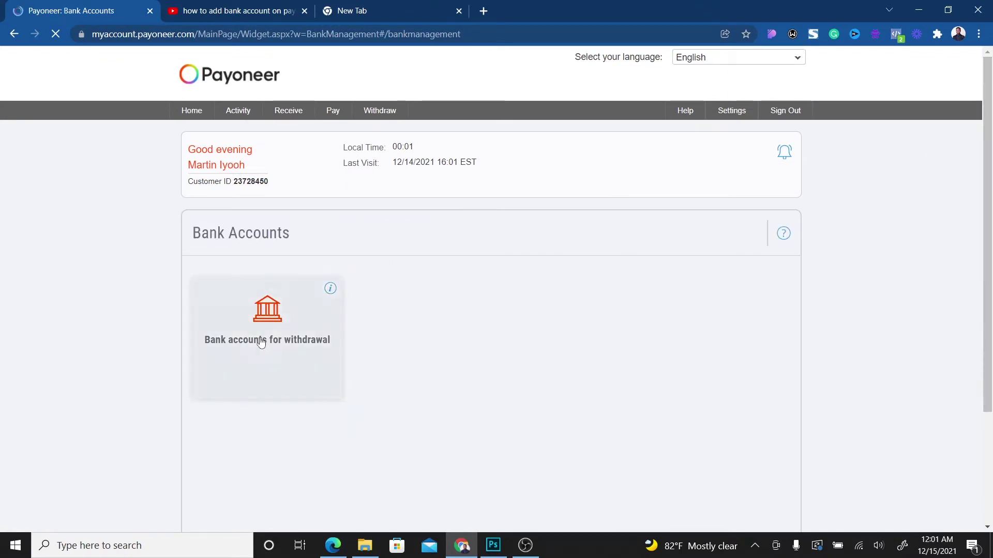
# - Open Bank accounts for withdrawal to list the Zenith Bank USD and First Bank of Nigeria NGN accounts
pyautogui.click(258, 343)
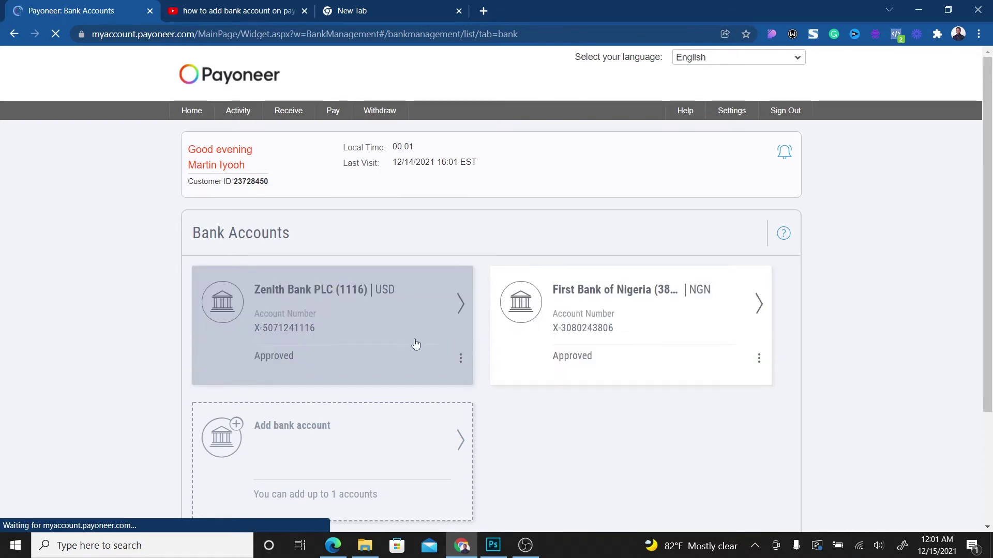
pyautogui.scroll(-2, 990, 226)
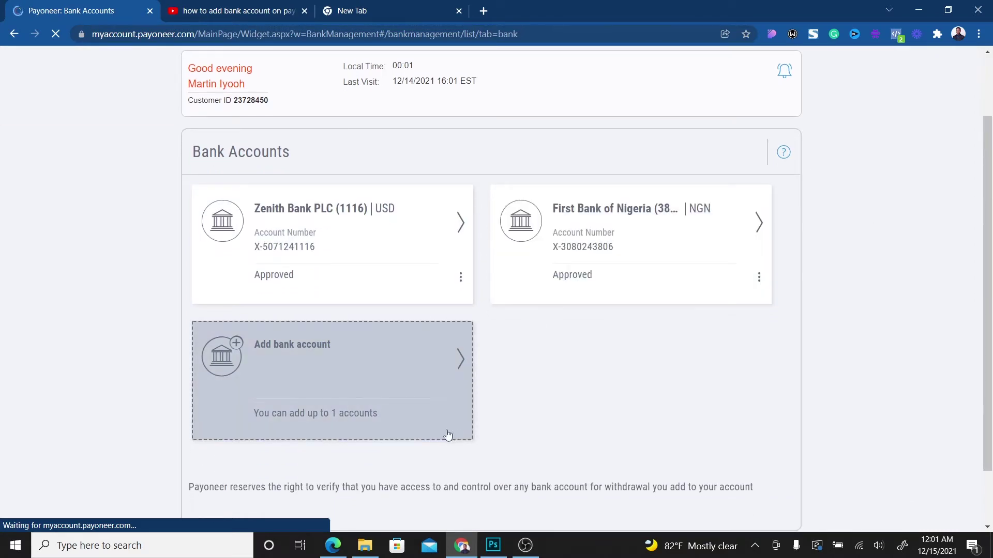
# - Add a new Personal bank account for Nigeria with NGN currency and continue to account details
pyautogui.click(431, 366)
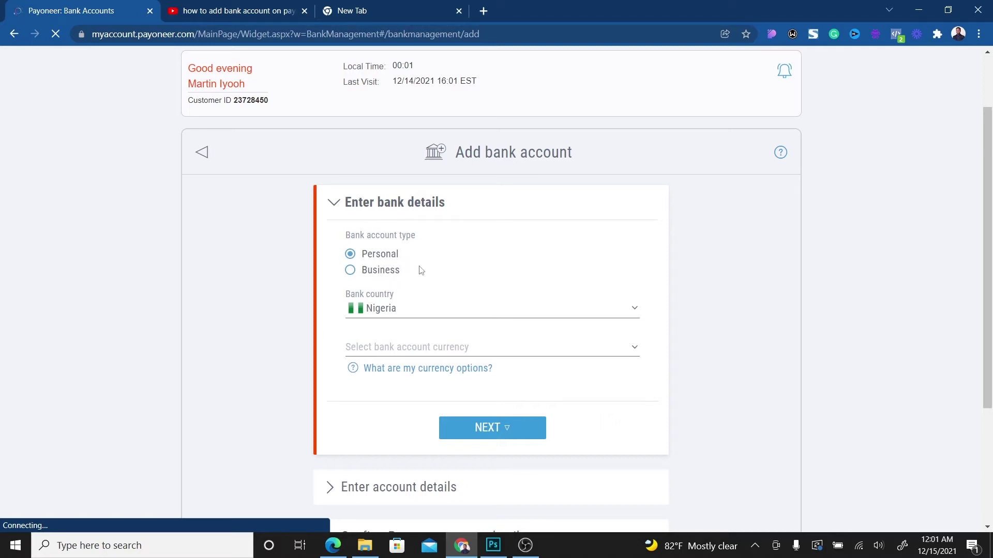
pyautogui.click(427, 342)
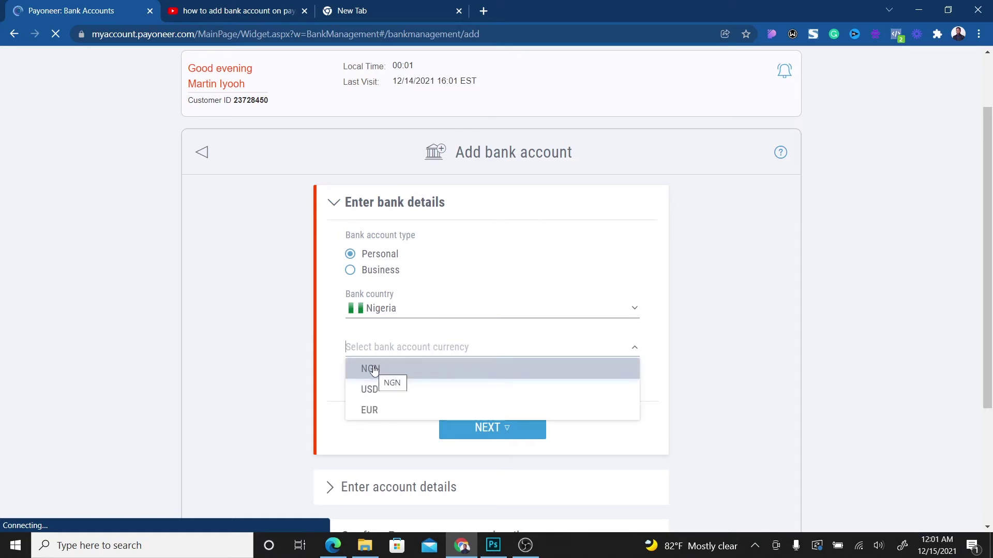
pyautogui.click(374, 370)
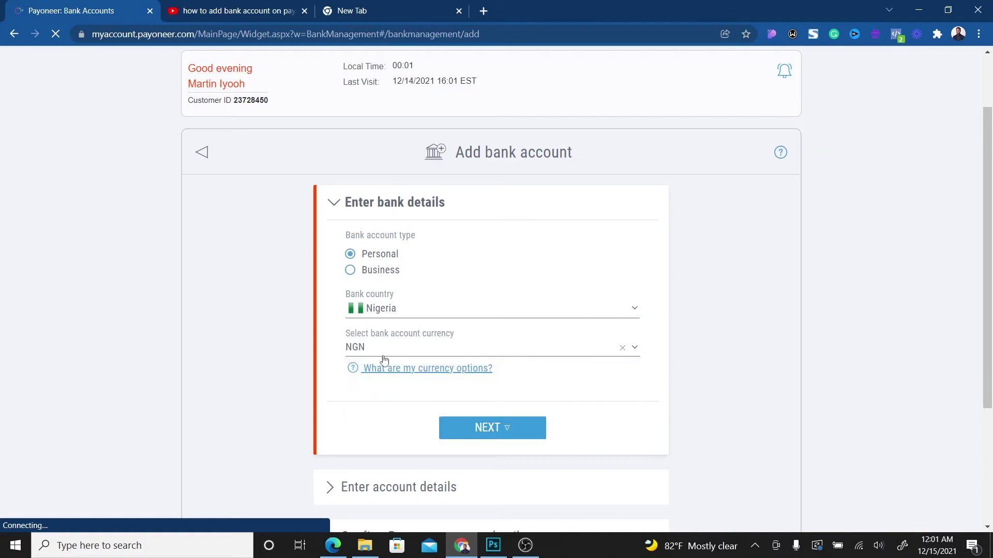
pyautogui.click(423, 350)
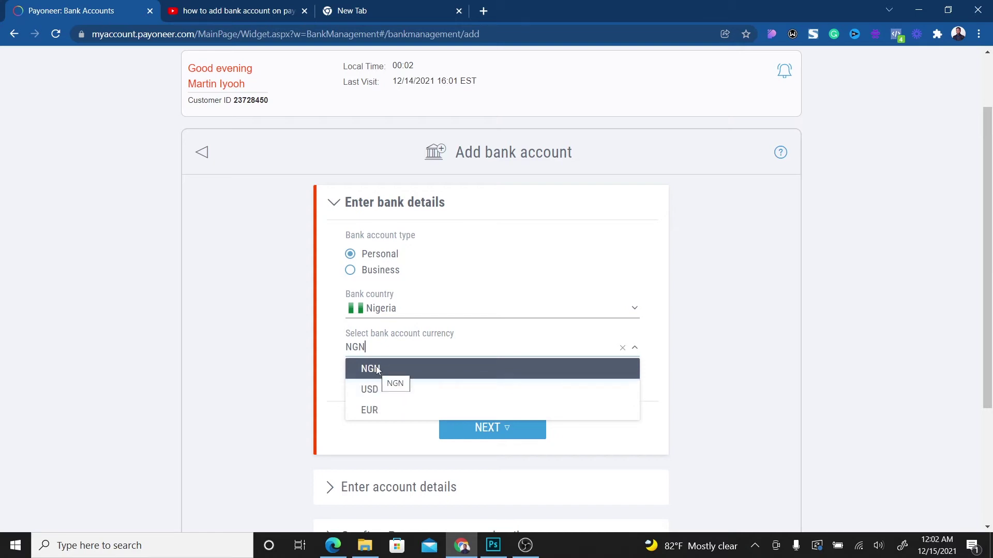
pyautogui.click(375, 369)
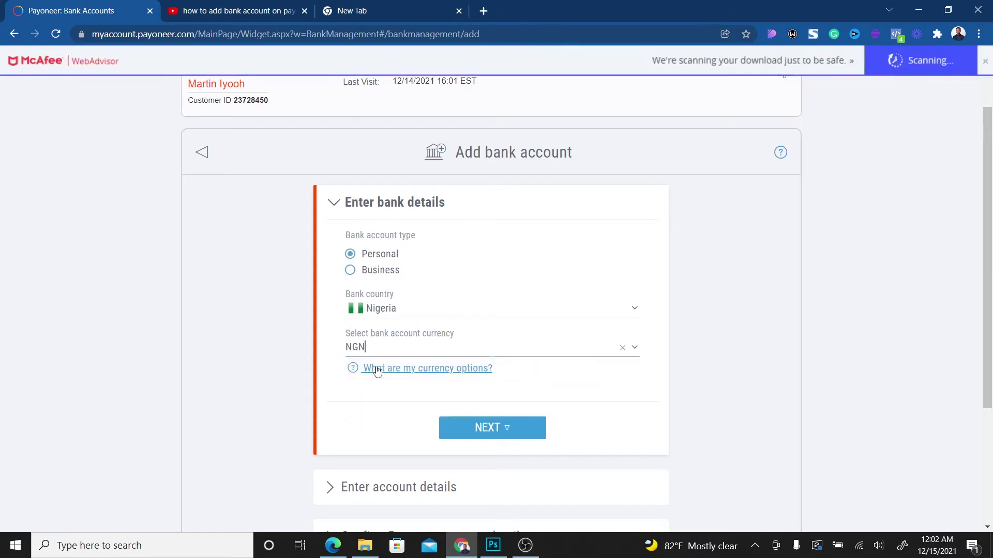
pyautogui.click(394, 347)
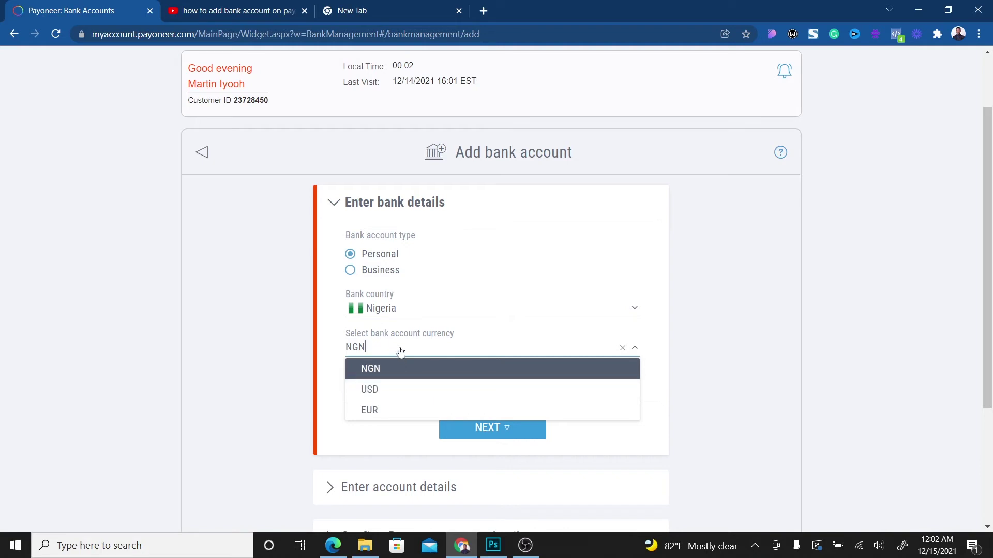
pyautogui.click(376, 370)
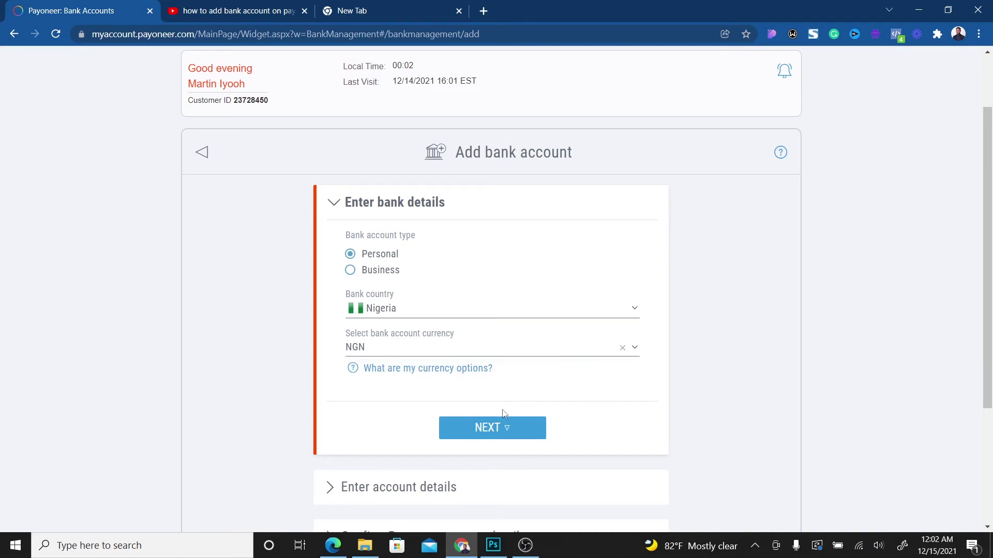
pyautogui.click(492, 429)
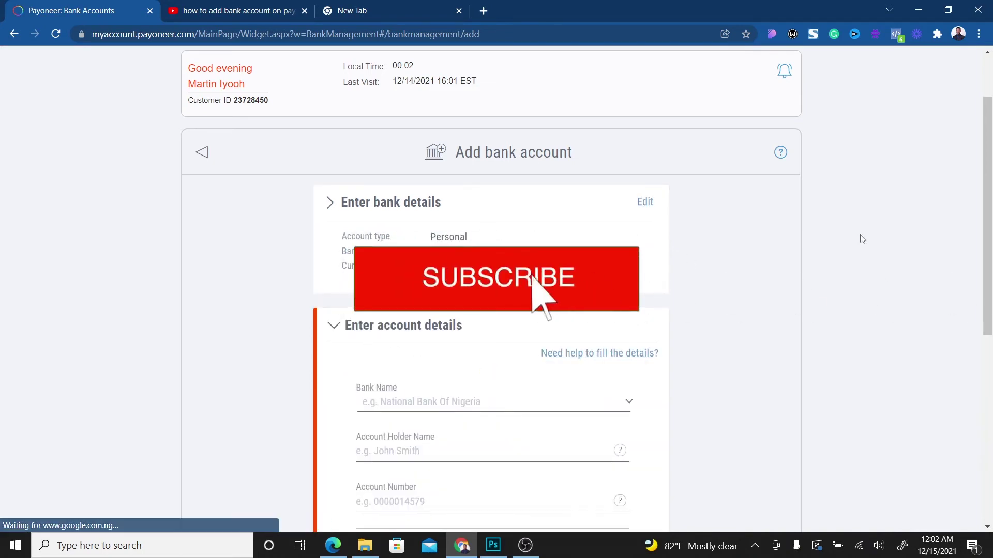
# - Choose Zenith International Bank Plc as the bank and fill the holder name from a saved suggestion
pyautogui.scroll(-2, 990, 226)
pyautogui.scroll(-1, 990, 226)
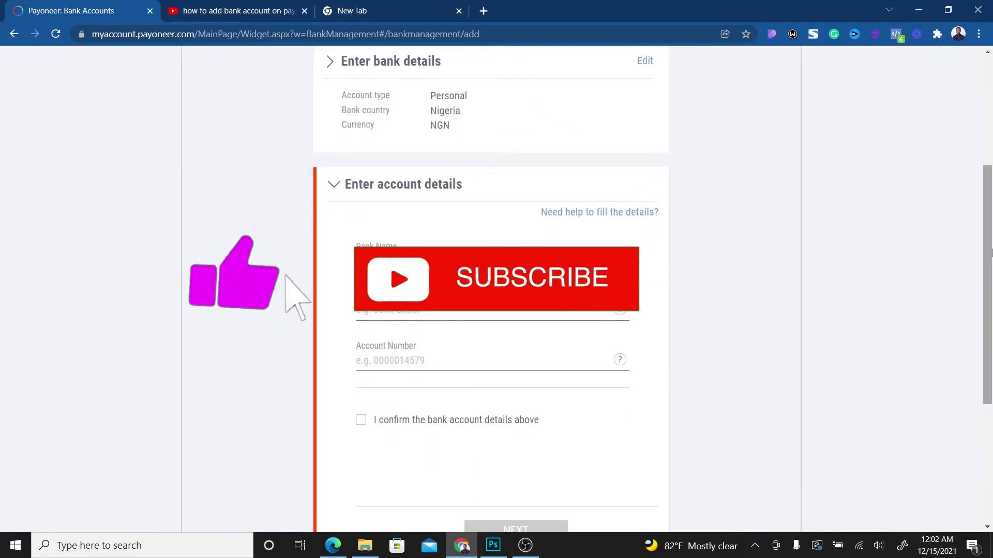
pyautogui.click(491, 305)
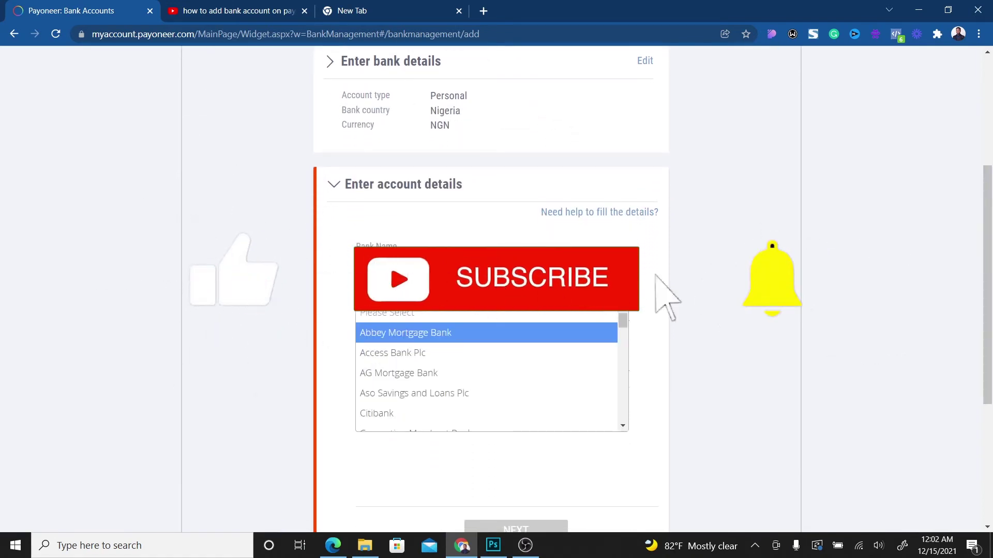
pyautogui.write('jeni')
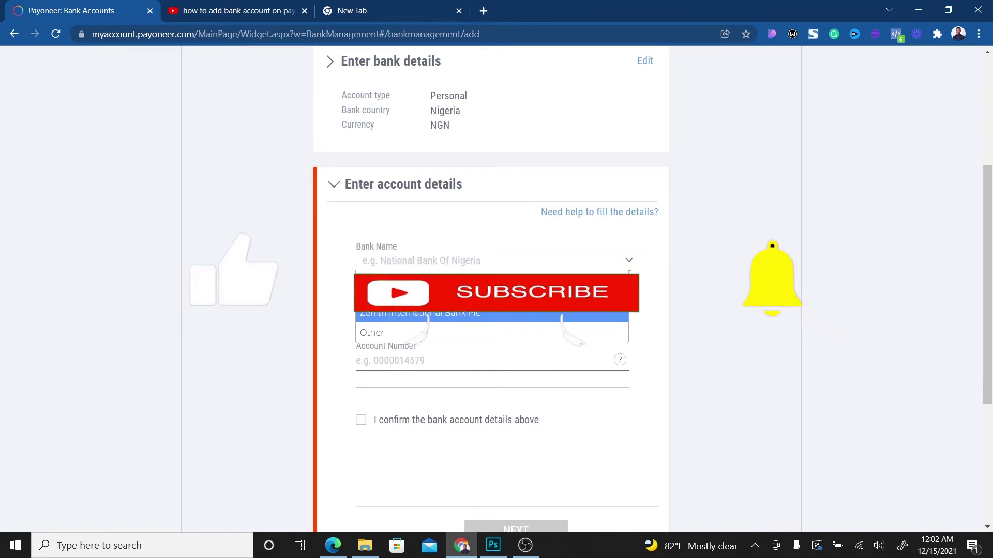
pyautogui.click(447, 316)
pyautogui.click(421, 313)
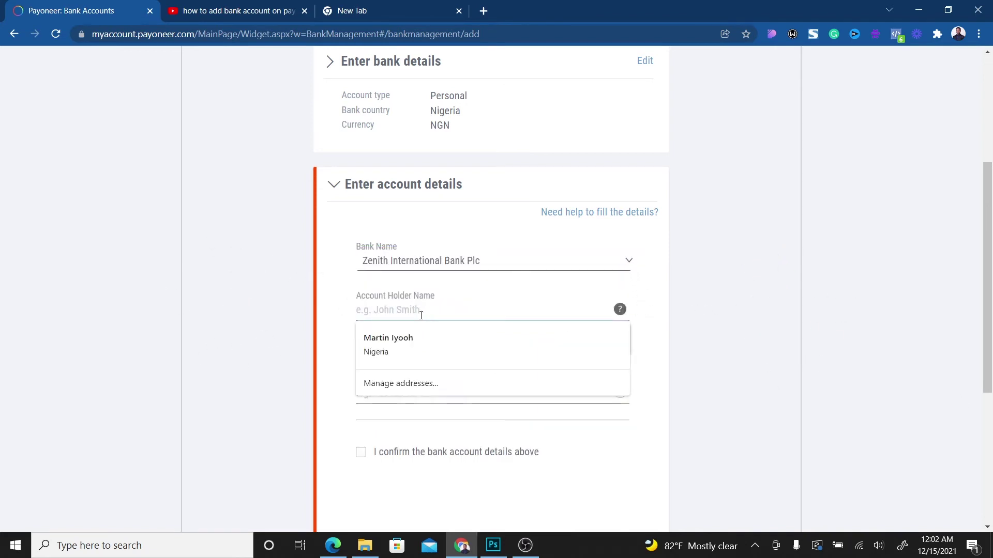
pyautogui.click(417, 337)
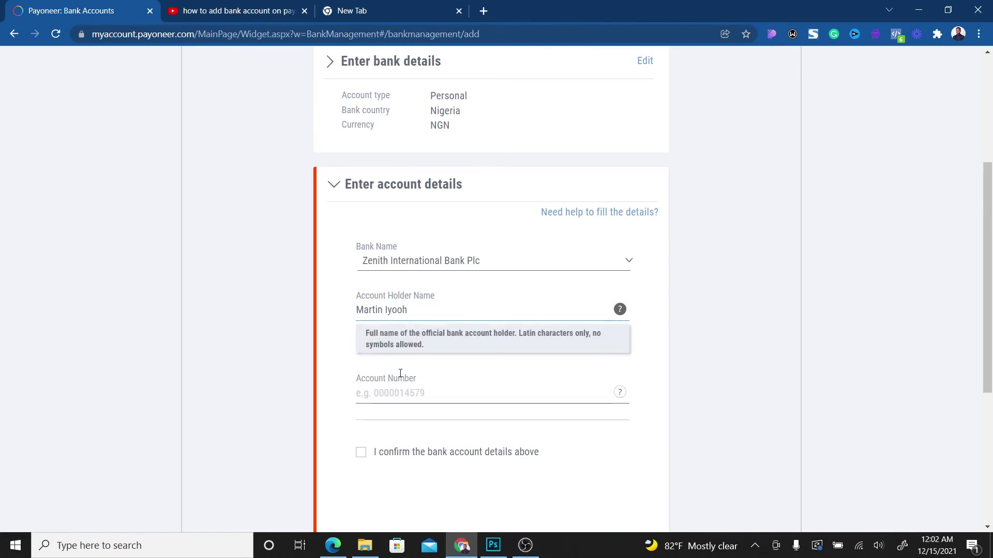
# - Enter the 10-digit account number and tick the confirmation that the bank details are correct
pyautogui.click(402, 405)
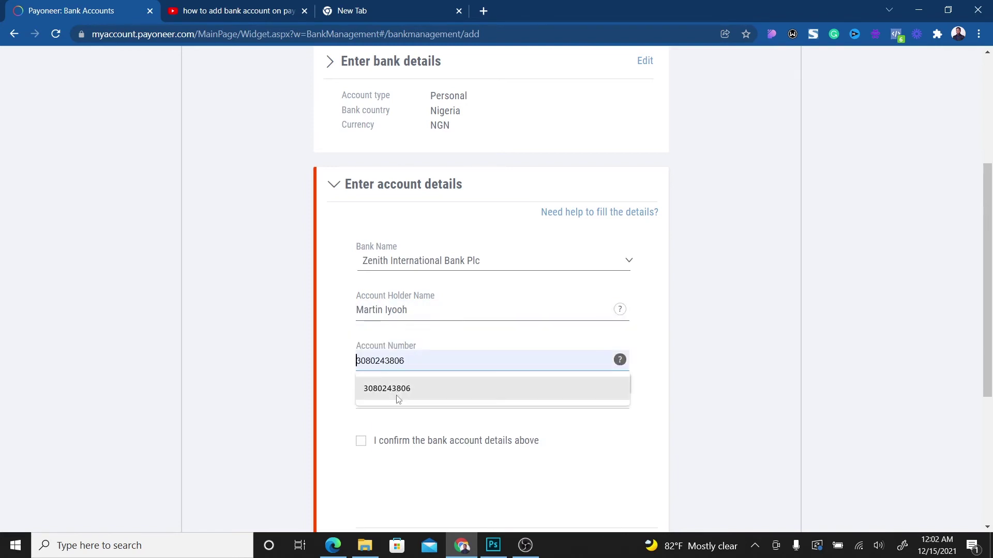
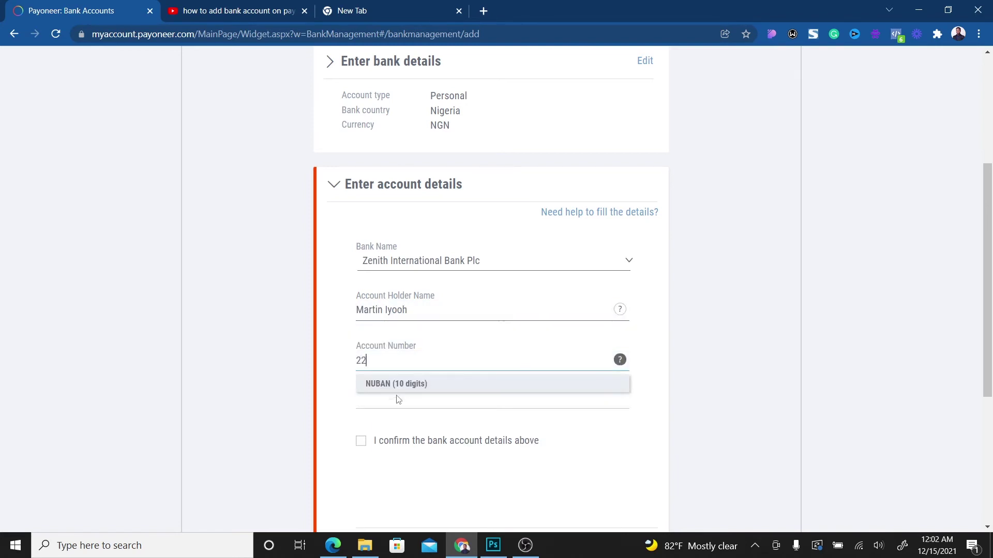
pyautogui.click(340, 418)
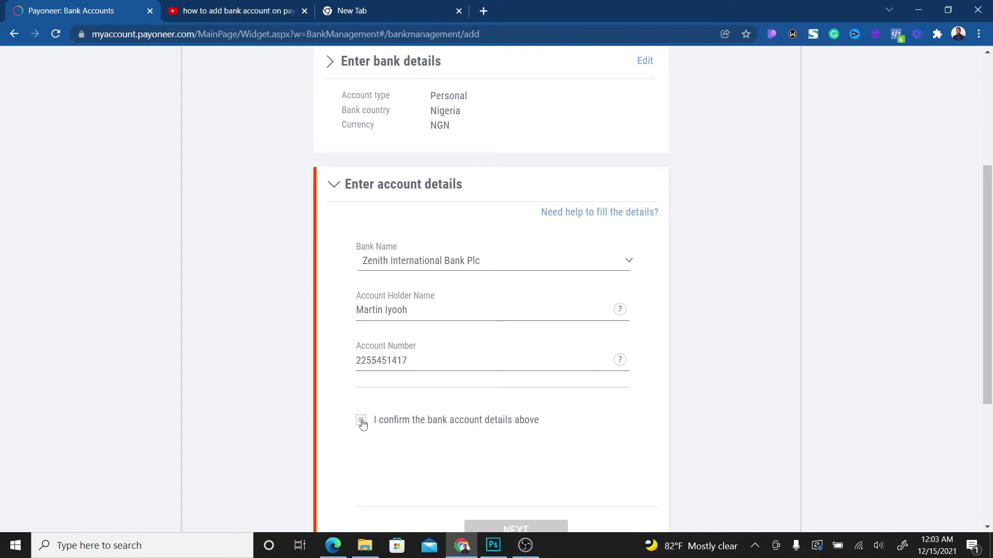
pyautogui.click(361, 421)
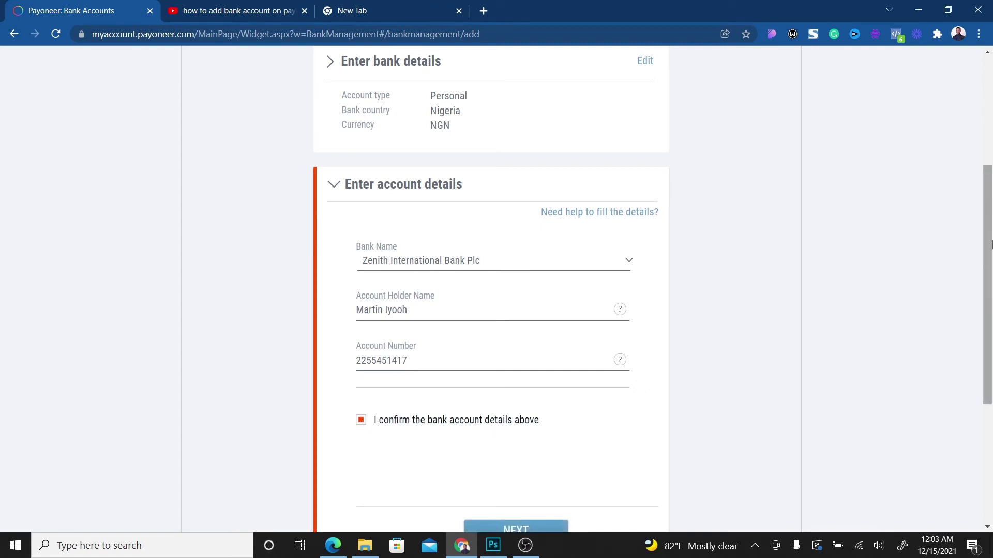
pyautogui.moveTo(989, 248); pyautogui.dragTo(988, 304)
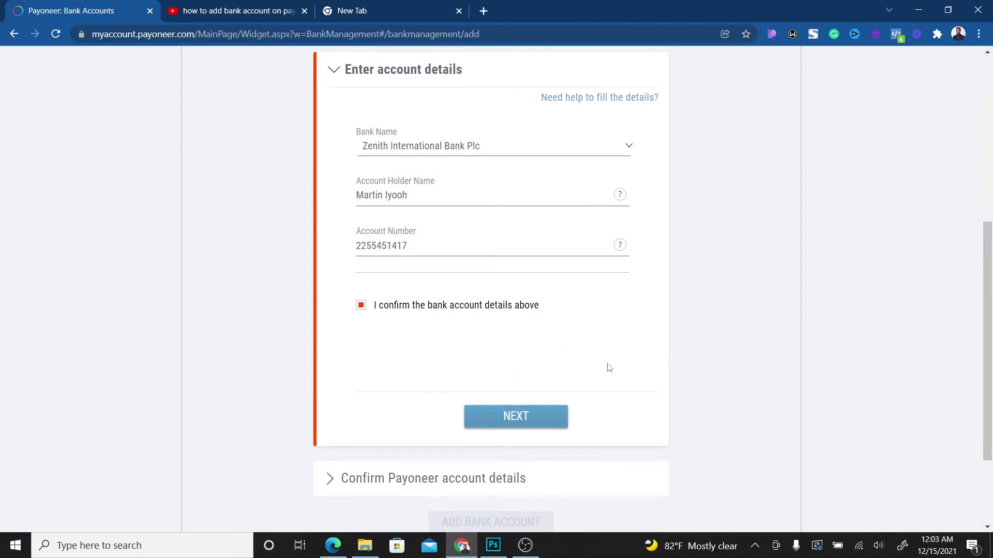
# - Continue to the confirmation step and pick the birth day and month from the dropdowns
pyautogui.click(522, 423)
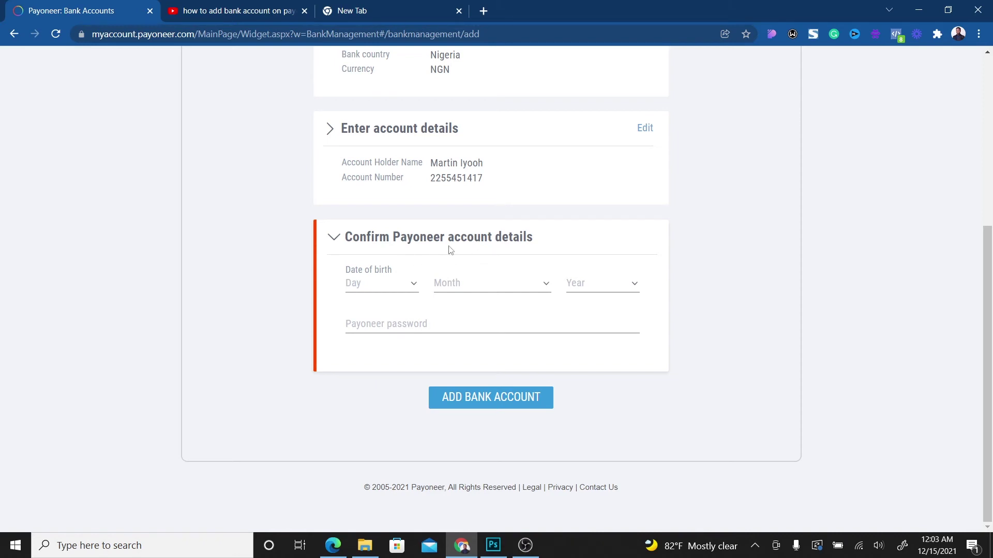
pyautogui.click(405, 285)
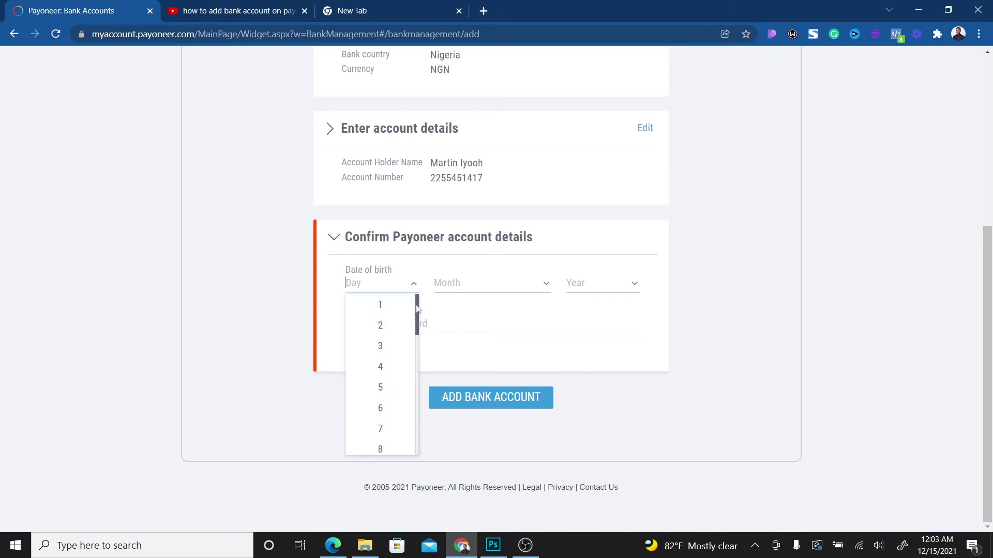
pyautogui.moveTo(418, 309); pyautogui.dragTo(417, 342)
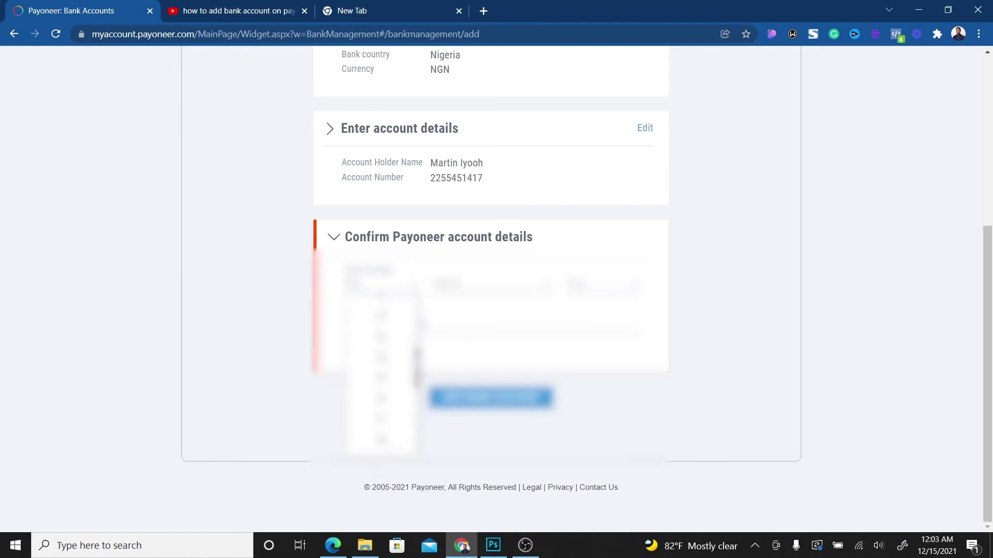
pyautogui.moveTo(418, 366); pyautogui.dragTo(417, 357)
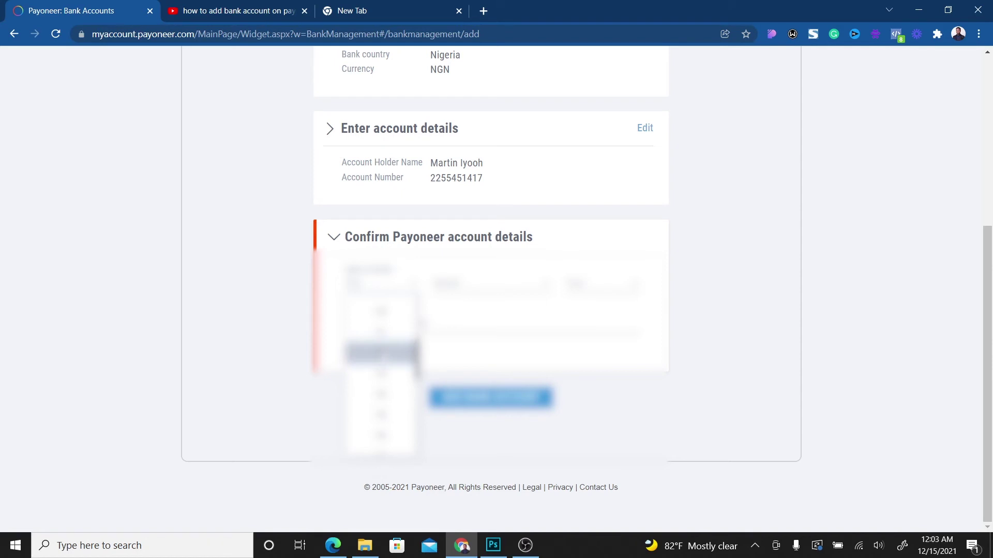
pyautogui.click(381, 353)
pyautogui.click(381, 285)
pyautogui.click(491, 284)
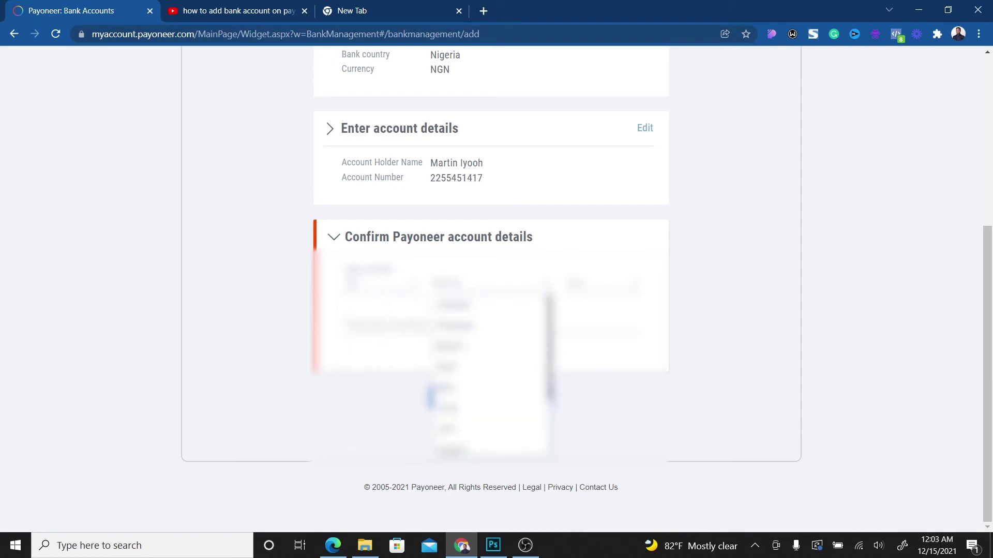
pyautogui.scroll(-2, 491, 377)
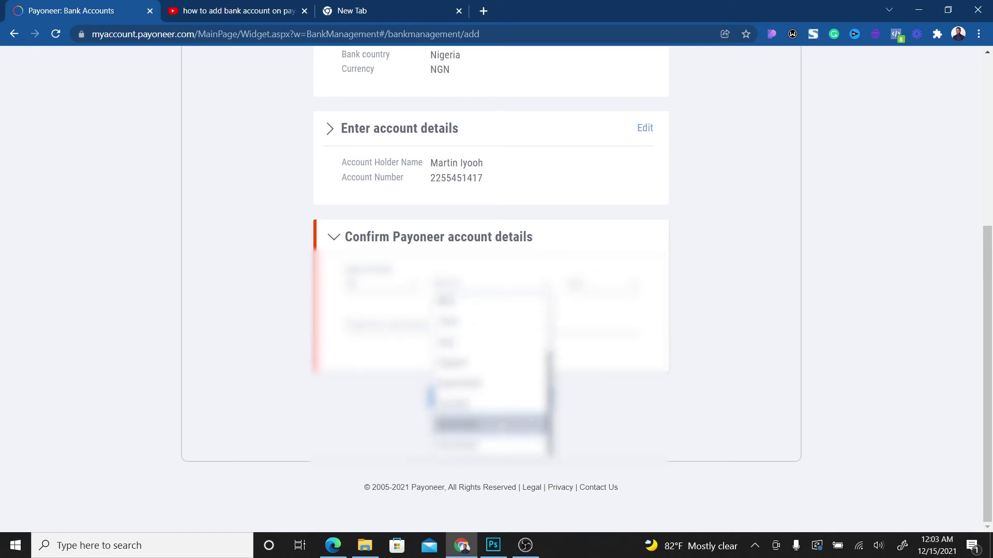
pyautogui.click(445, 396)
# - Pick the birth year, enter the Payoneer password, and submit with ADD BANK ACCOUNT
pyautogui.click(603, 284)
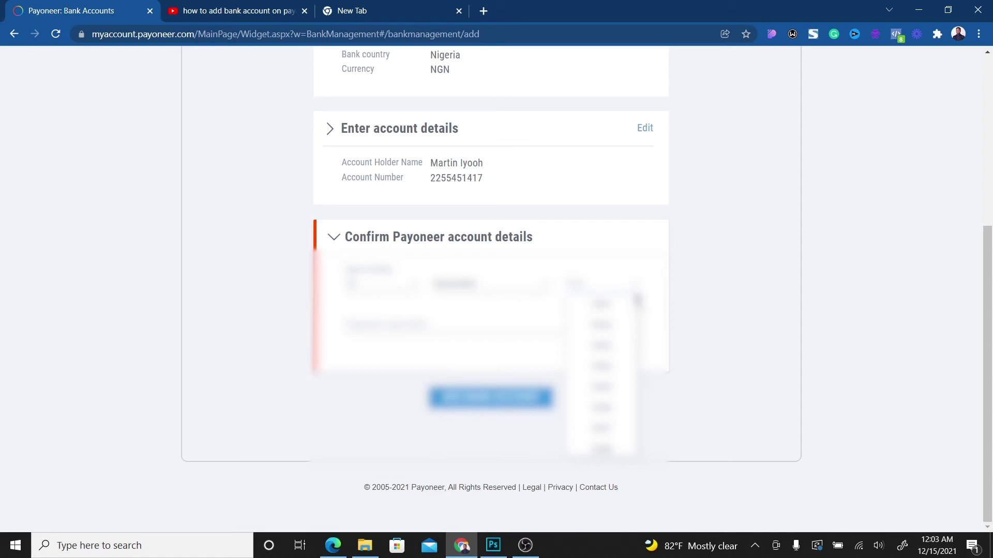
pyautogui.scroll(-3, 601, 372)
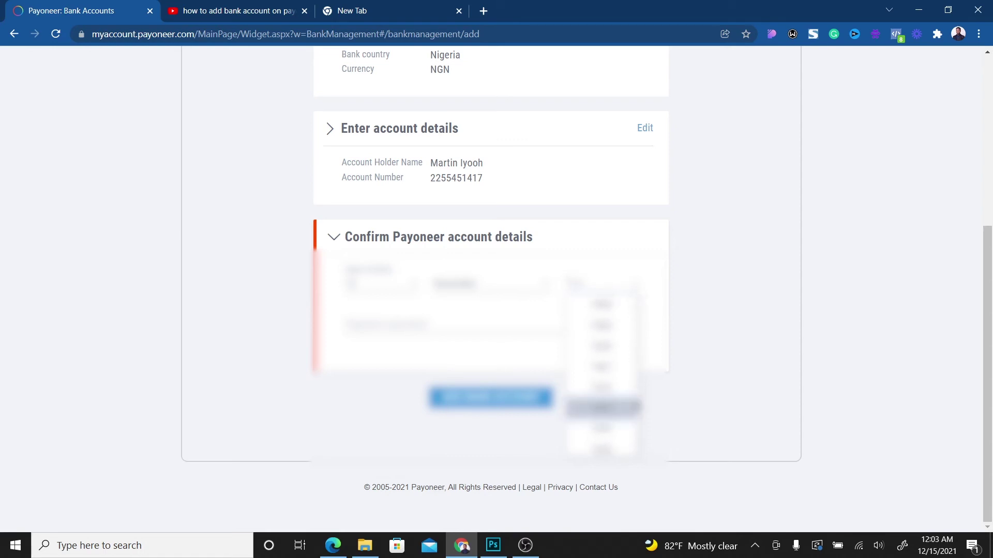
pyautogui.scroll(5, 602, 372)
pyautogui.click(601, 365)
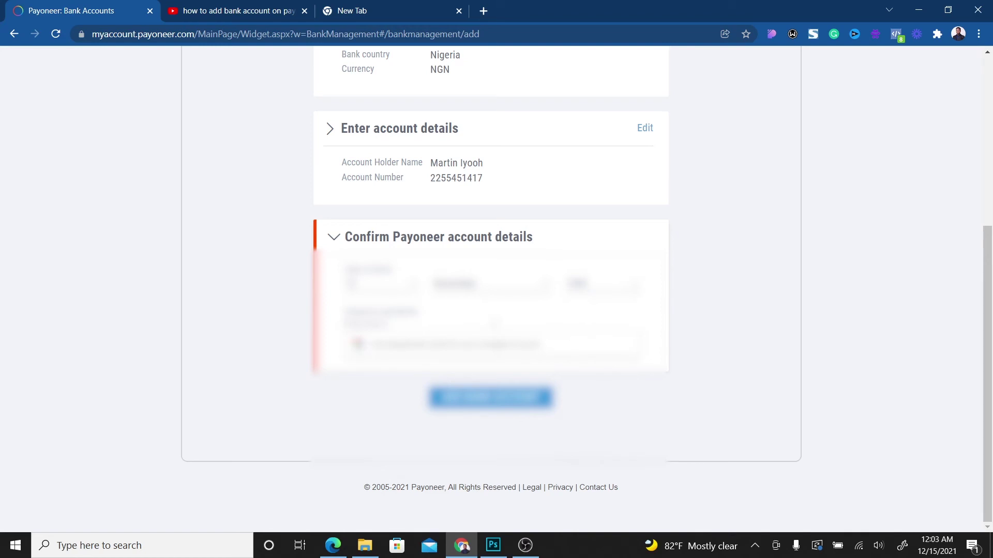
pyautogui.write('a')
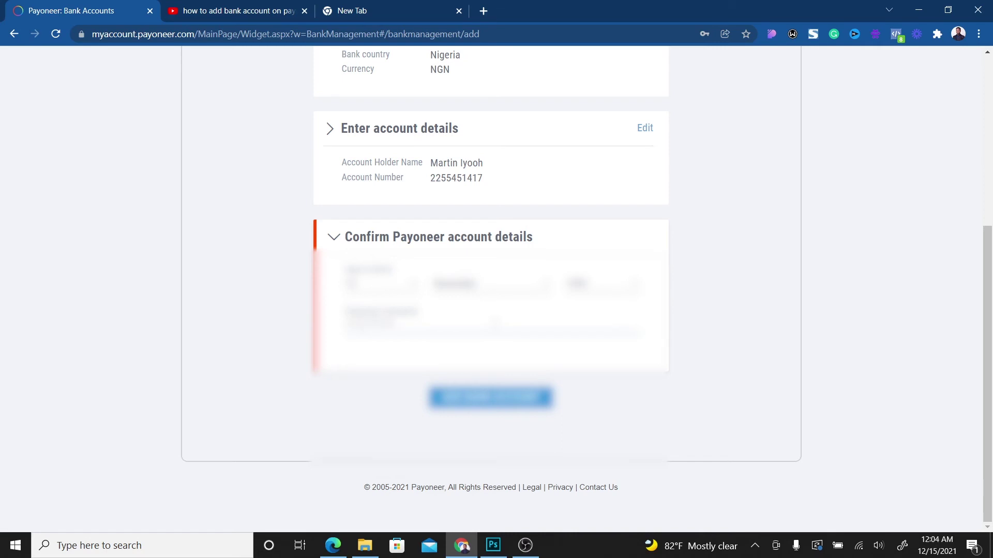
pyautogui.click(492, 397)
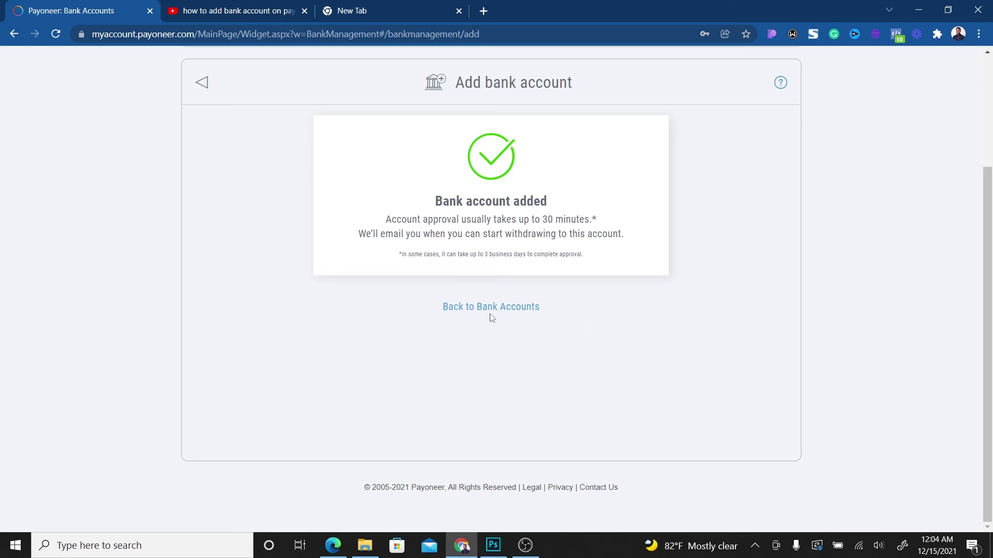
# - Return to the Bank Accounts overview via 'Back to Bank Accounts'
pyautogui.click(467, 309)
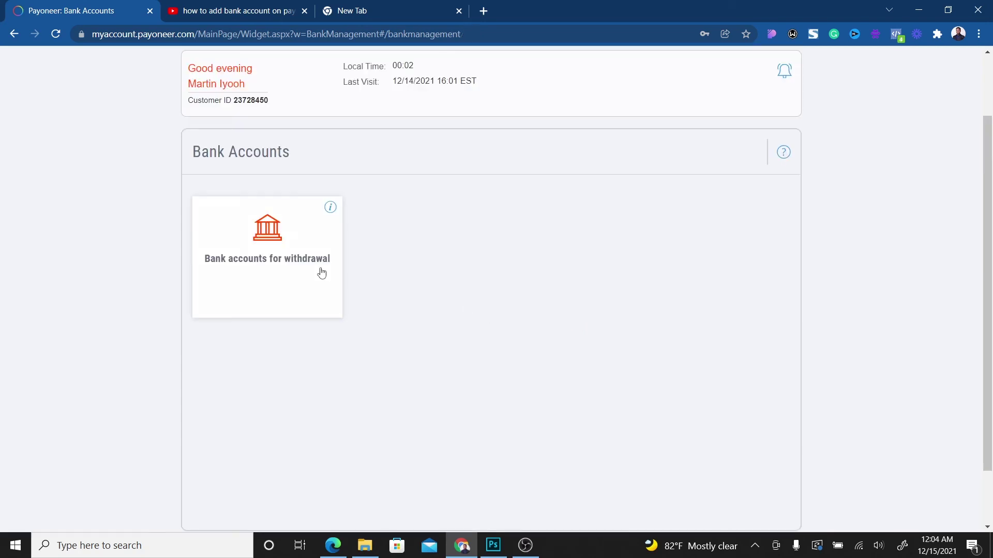
# - Verify the Zenith International Bank NGN account shows Pending review, then go to the Home dashboard
pyautogui.click(274, 259)
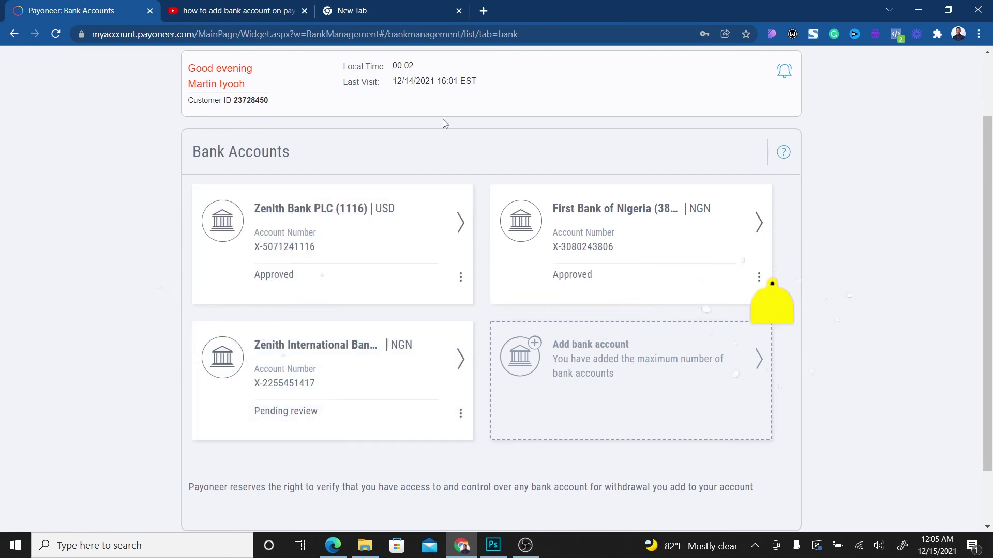
pyautogui.scroll(2, 991, 79)
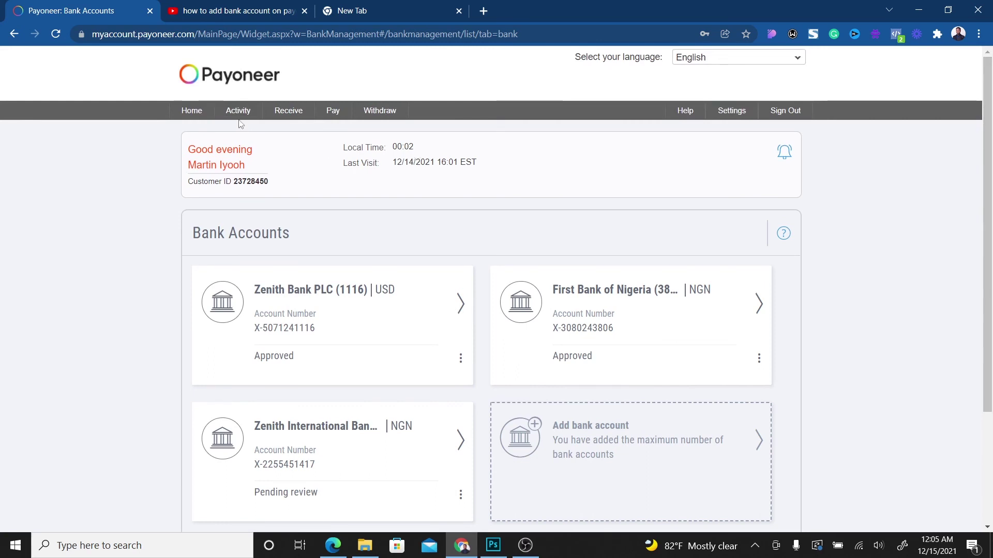
pyautogui.click(194, 119)
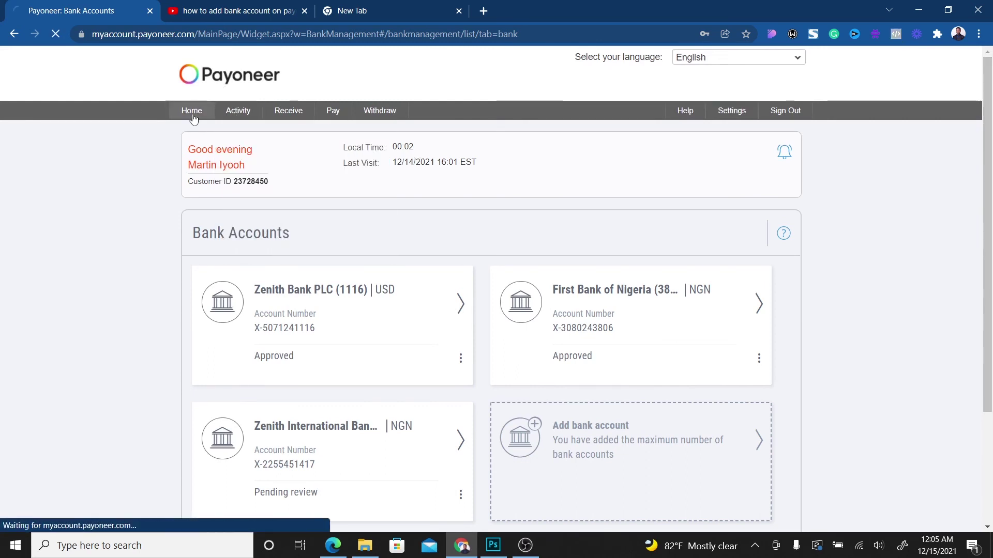